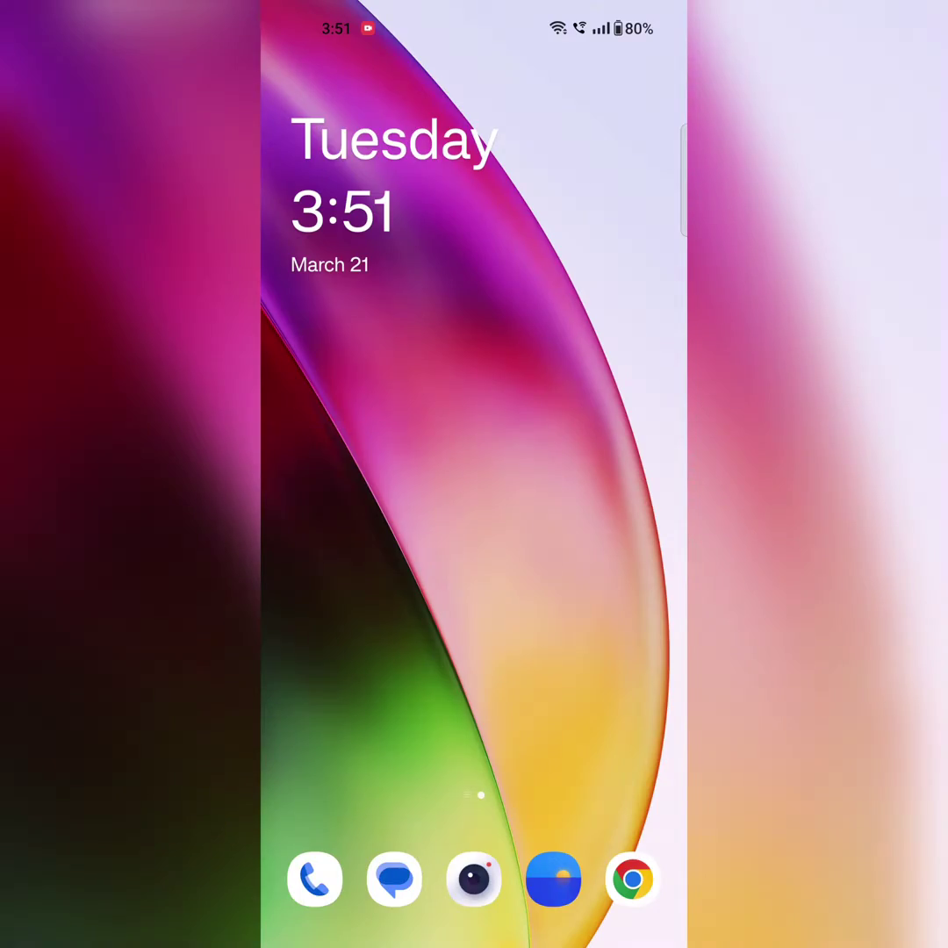
drag(474, 789, 474, 351)
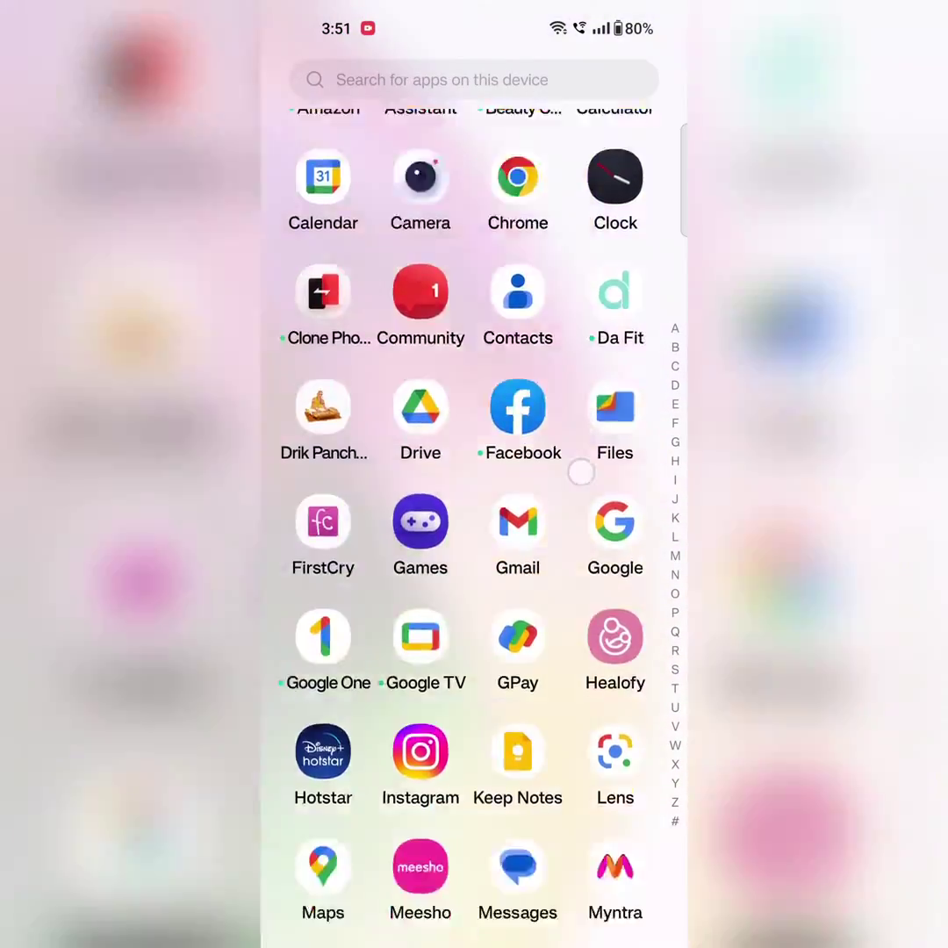
scroll(474, 526, down, 10)
Step: Open Display & brightness in Settings and switch the phone to Dark mode
click(323, 535)
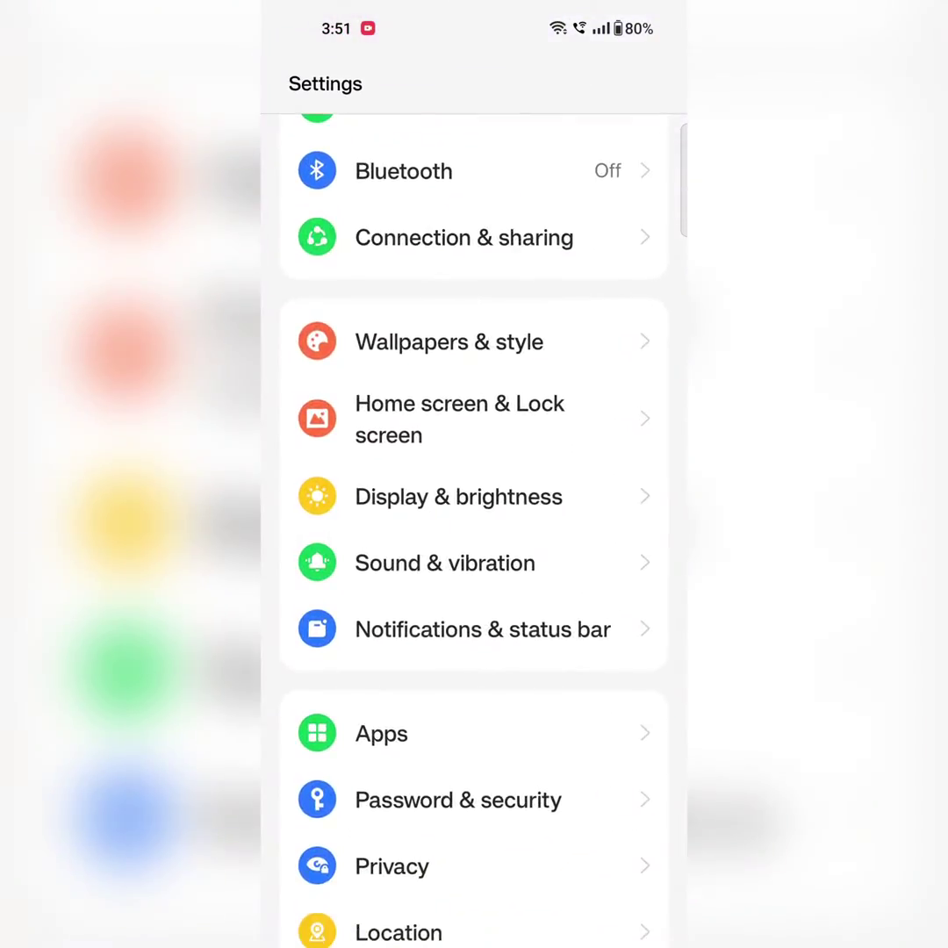
click(458, 496)
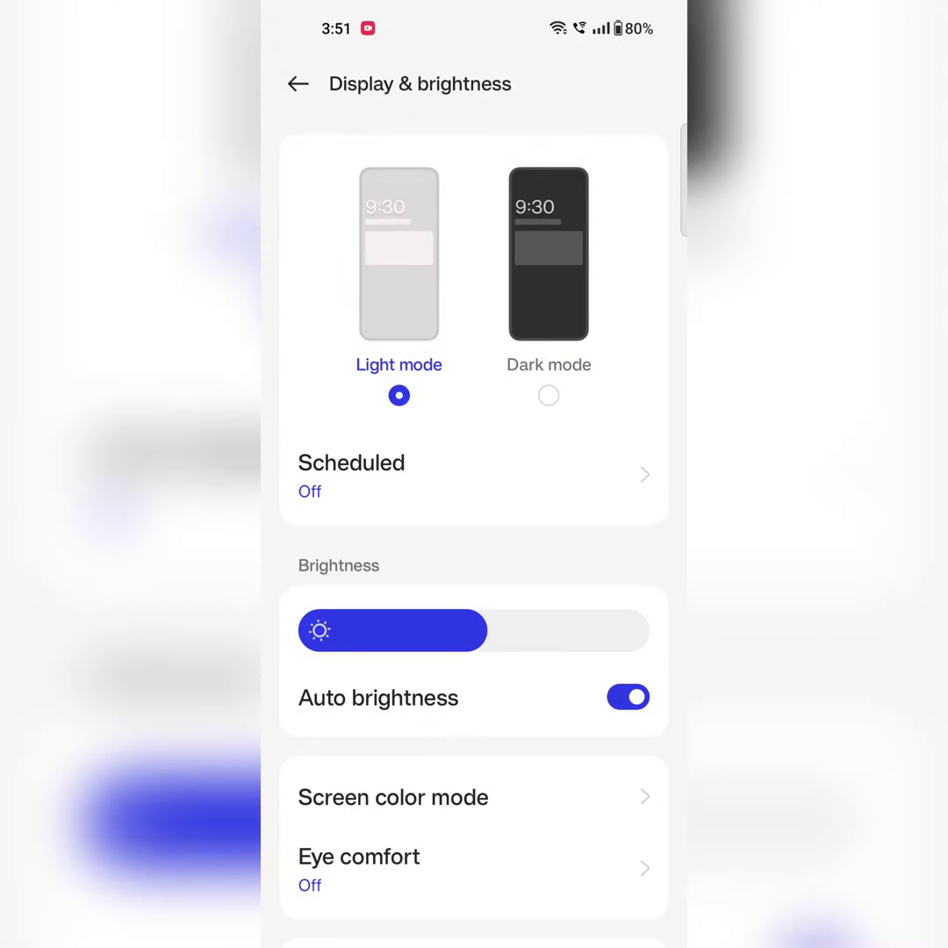
click(549, 395)
scroll(474, 526, down, 2)
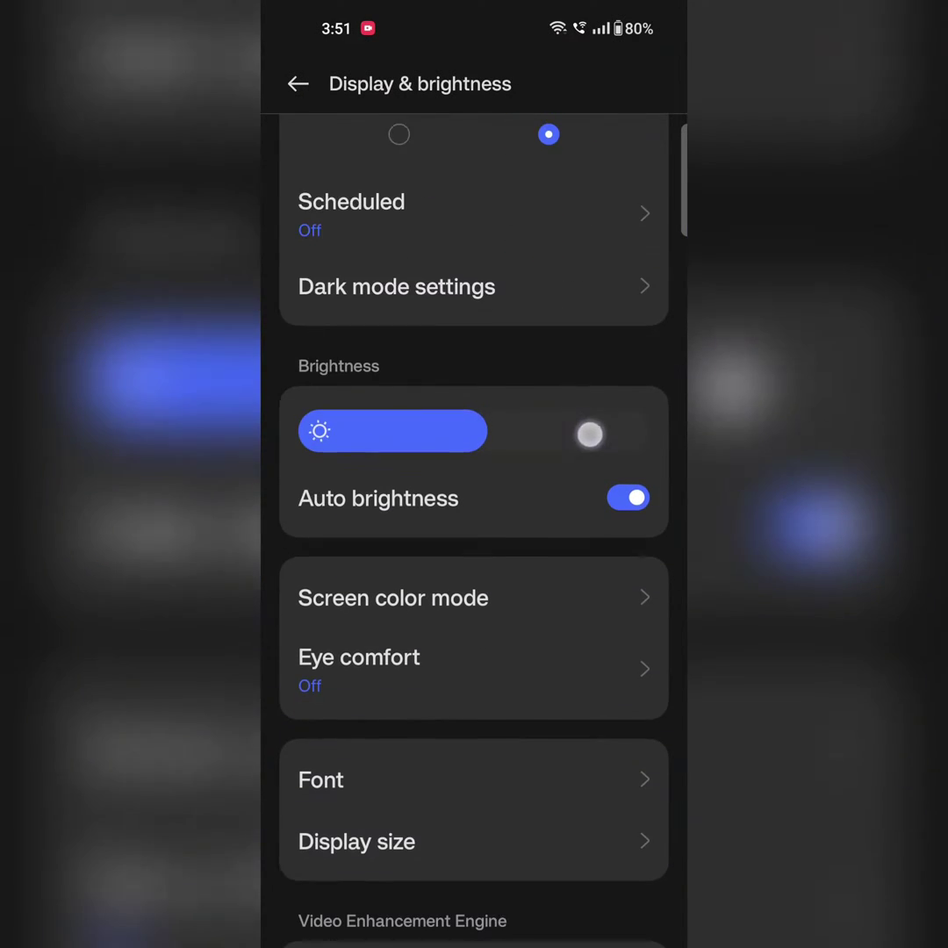
scroll(473, 527, up, 1)
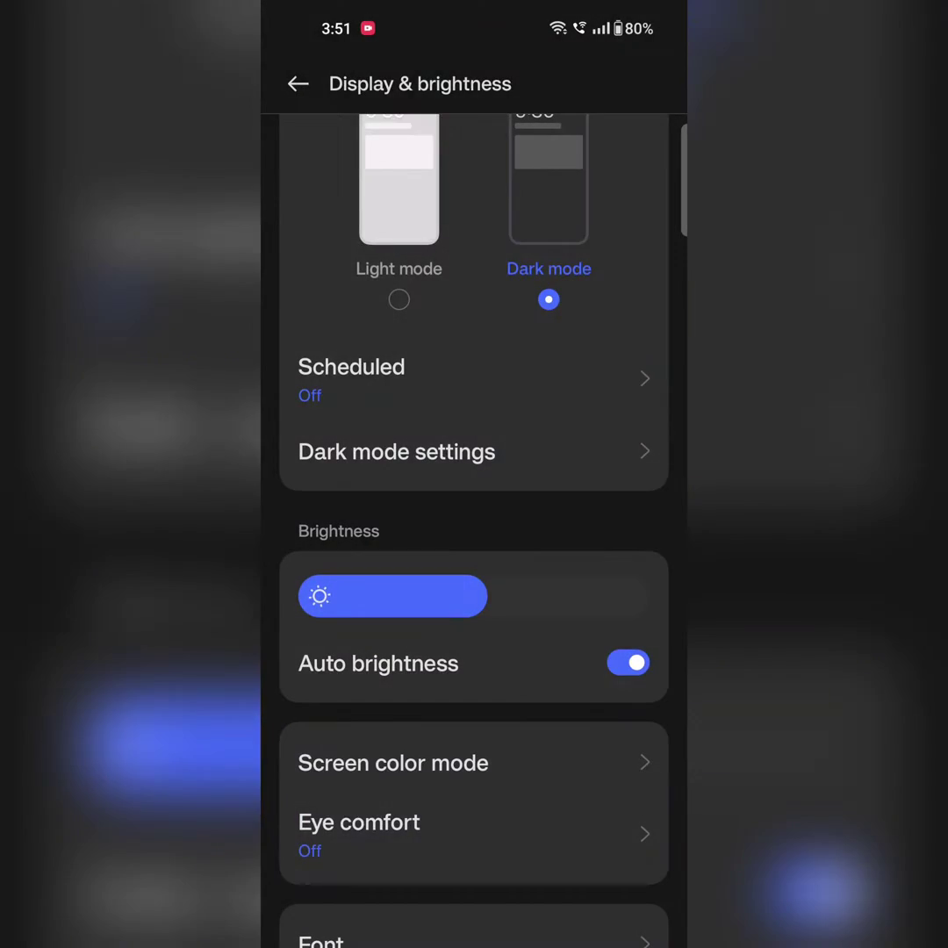
Step: Turn Scheduled dark mode on, preview the Custom schedule, then switch scheduling back off
click(351, 377)
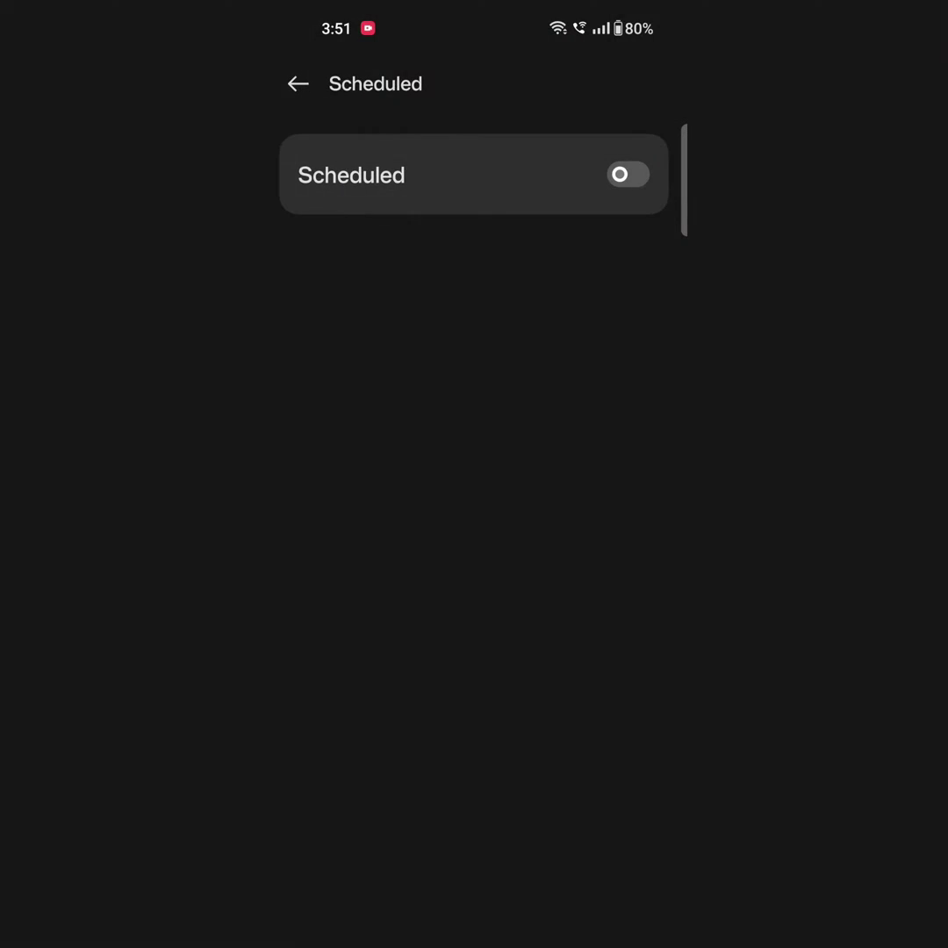
click(627, 175)
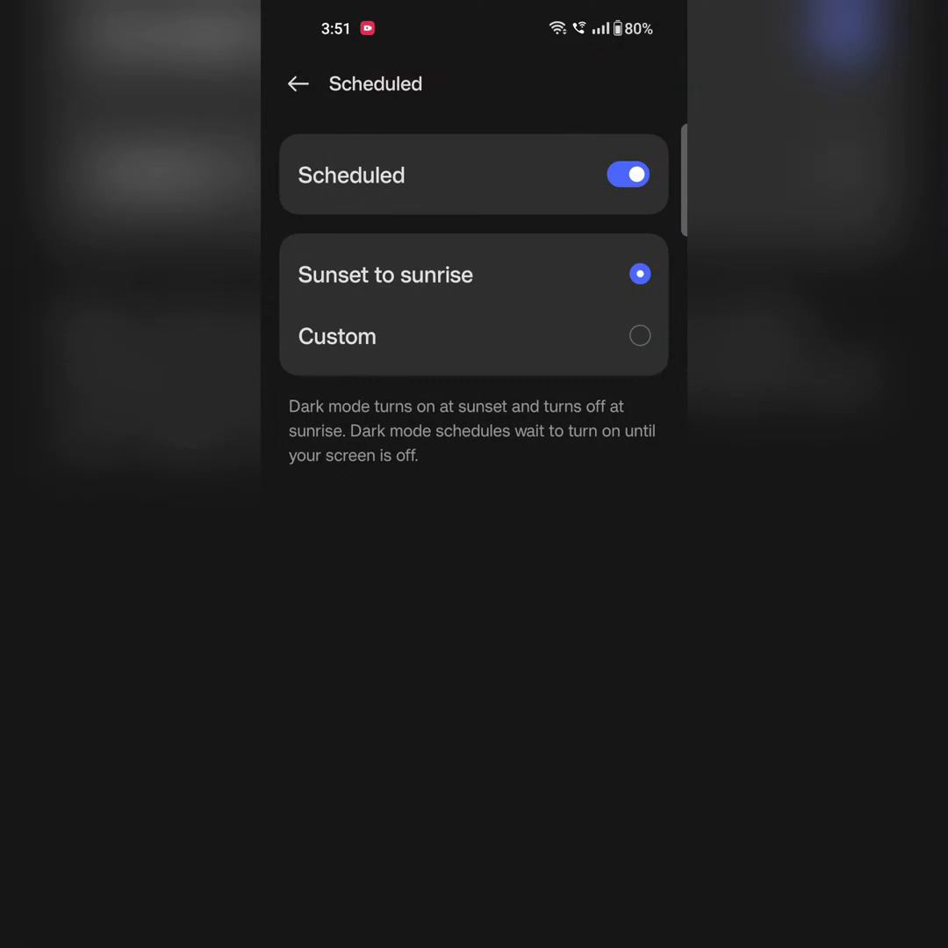
click(639, 338)
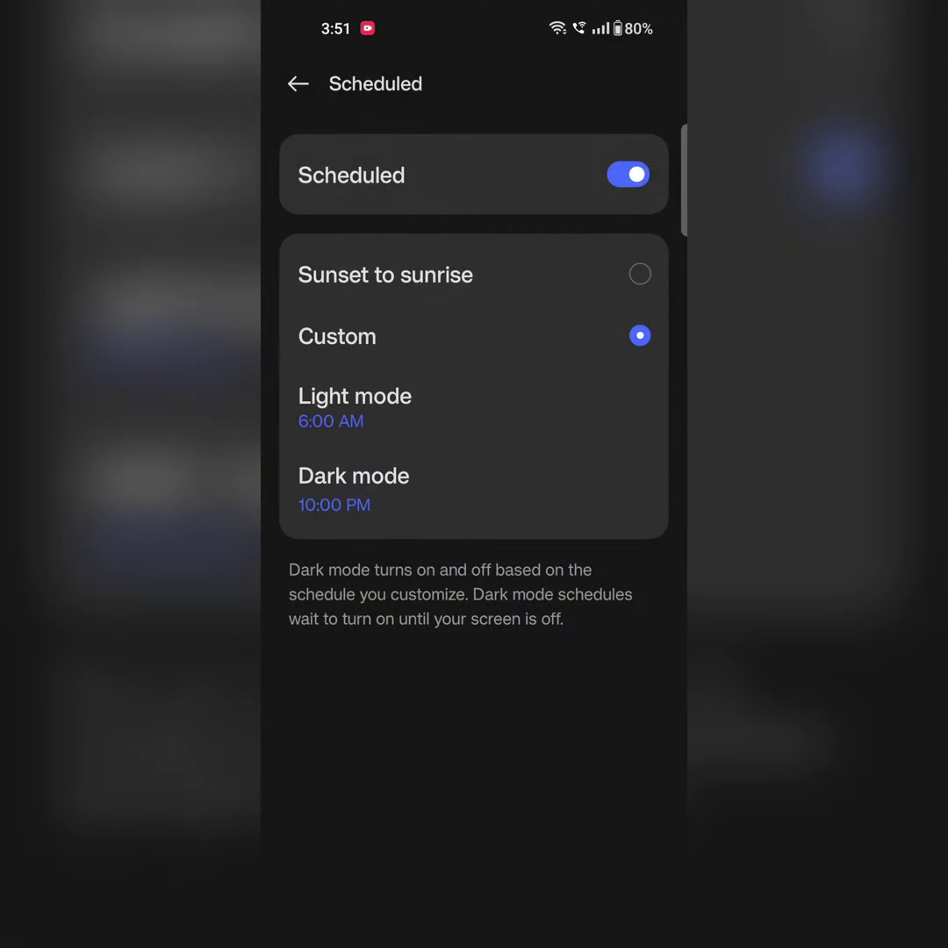
click(628, 174)
click(298, 84)
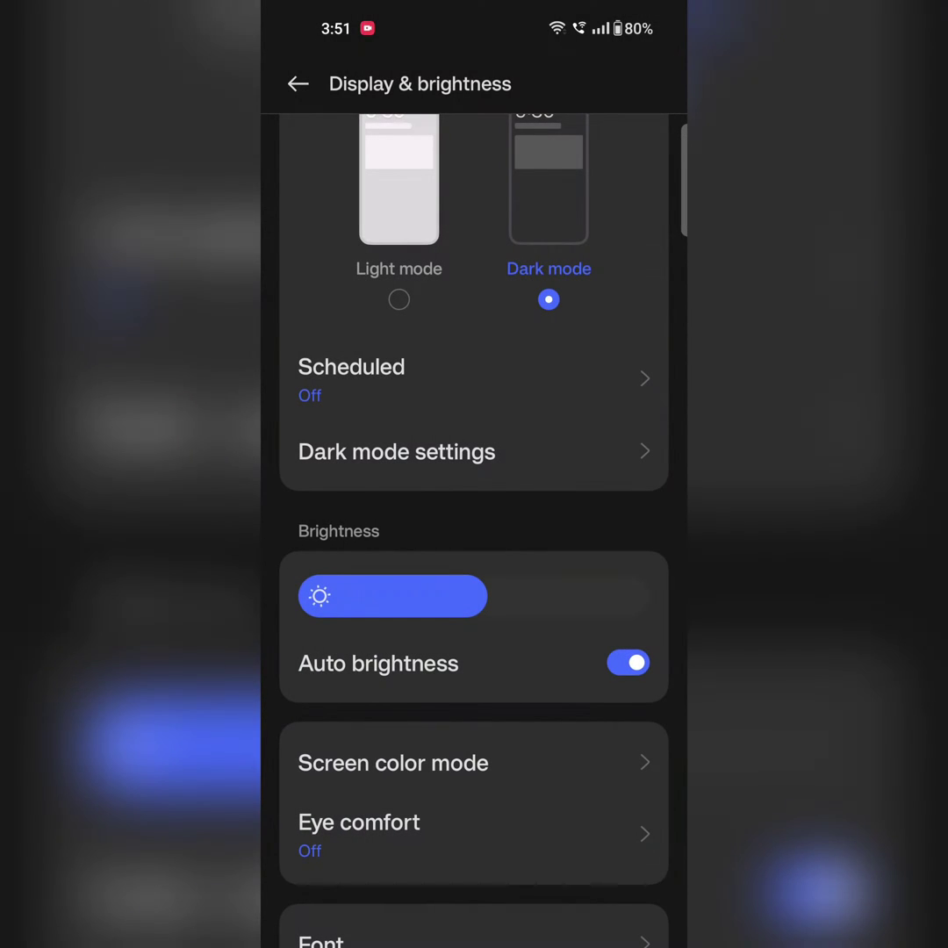
Step: Compare Enhanced and Gentle dark styles, keep Medium, and open third-party apps dark mode (Beta)
click(397, 451)
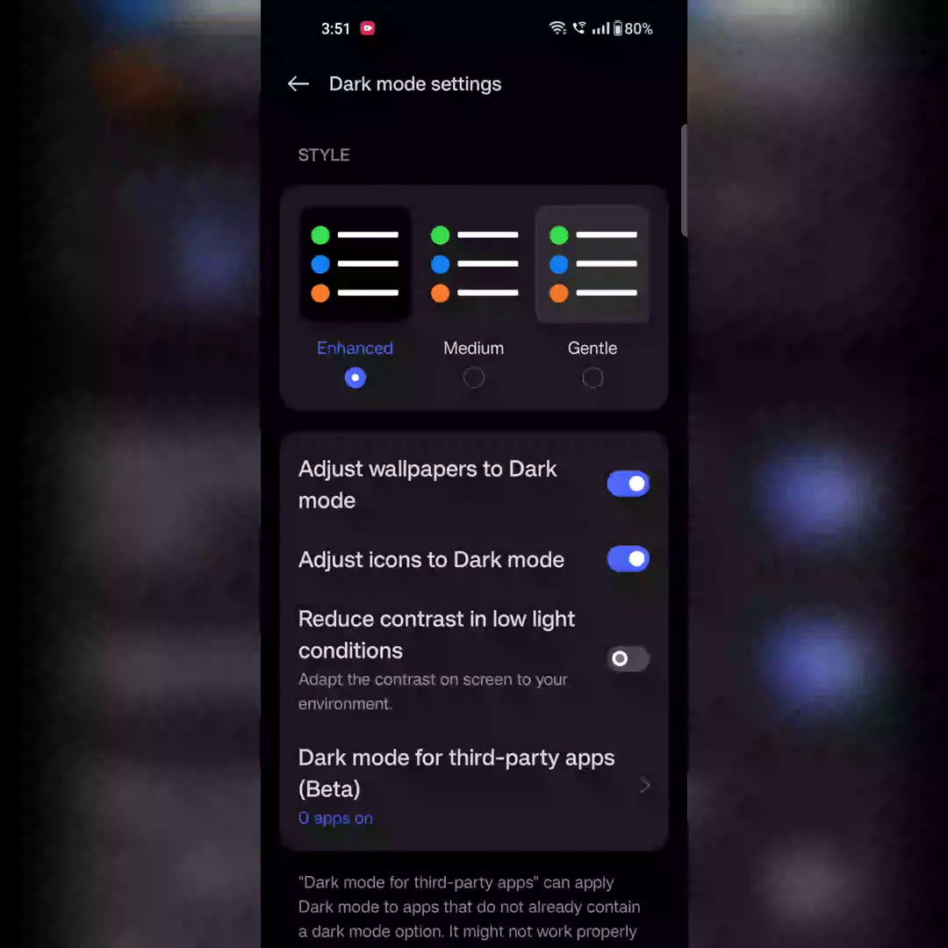
click(473, 377)
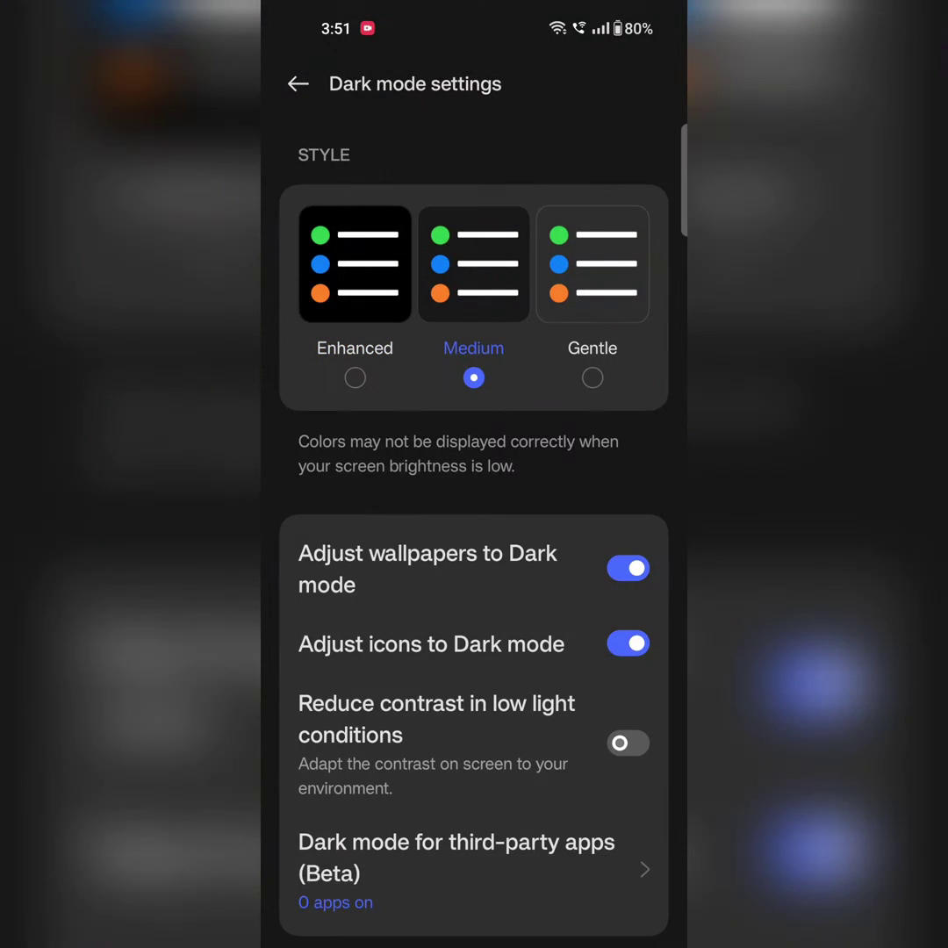
click(592, 377)
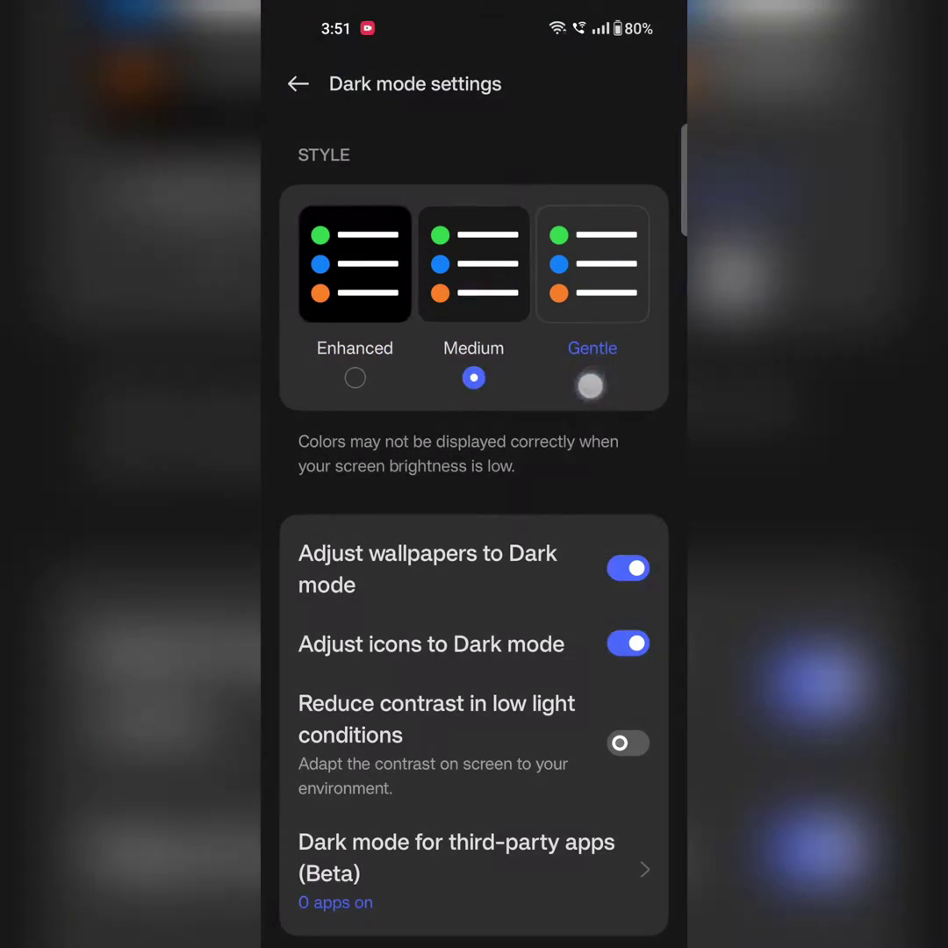
click(474, 378)
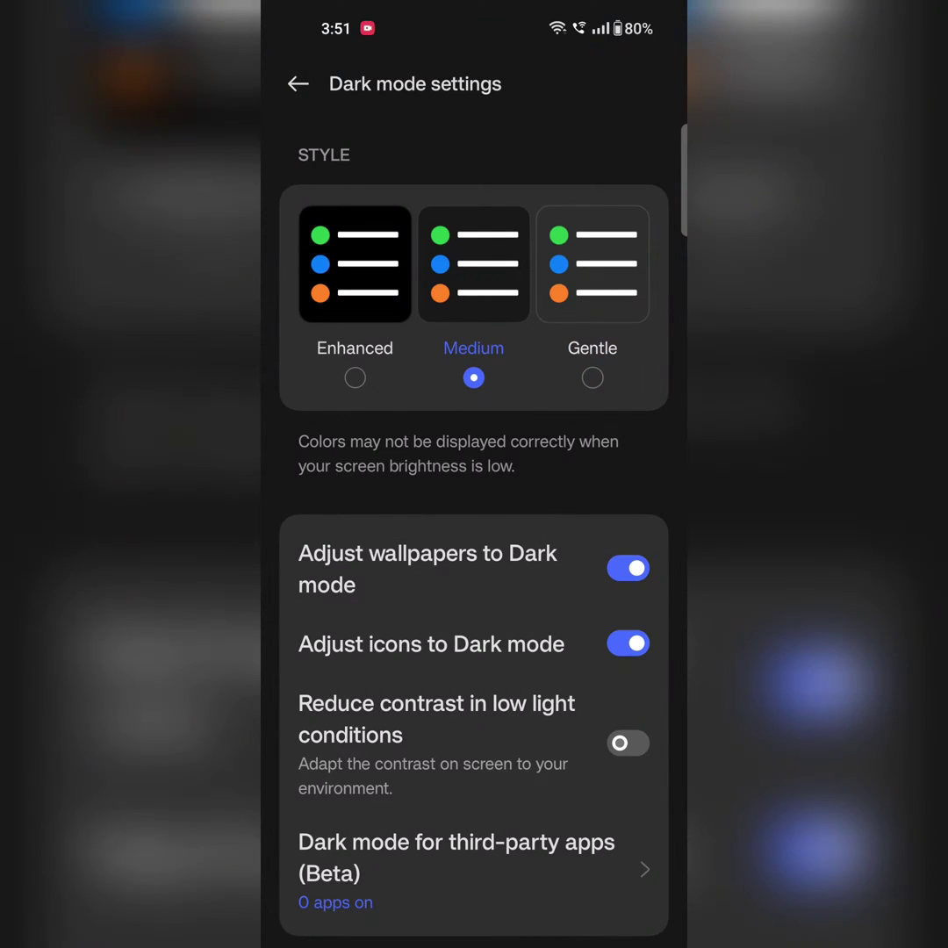
scroll(587, 619, down, 3)
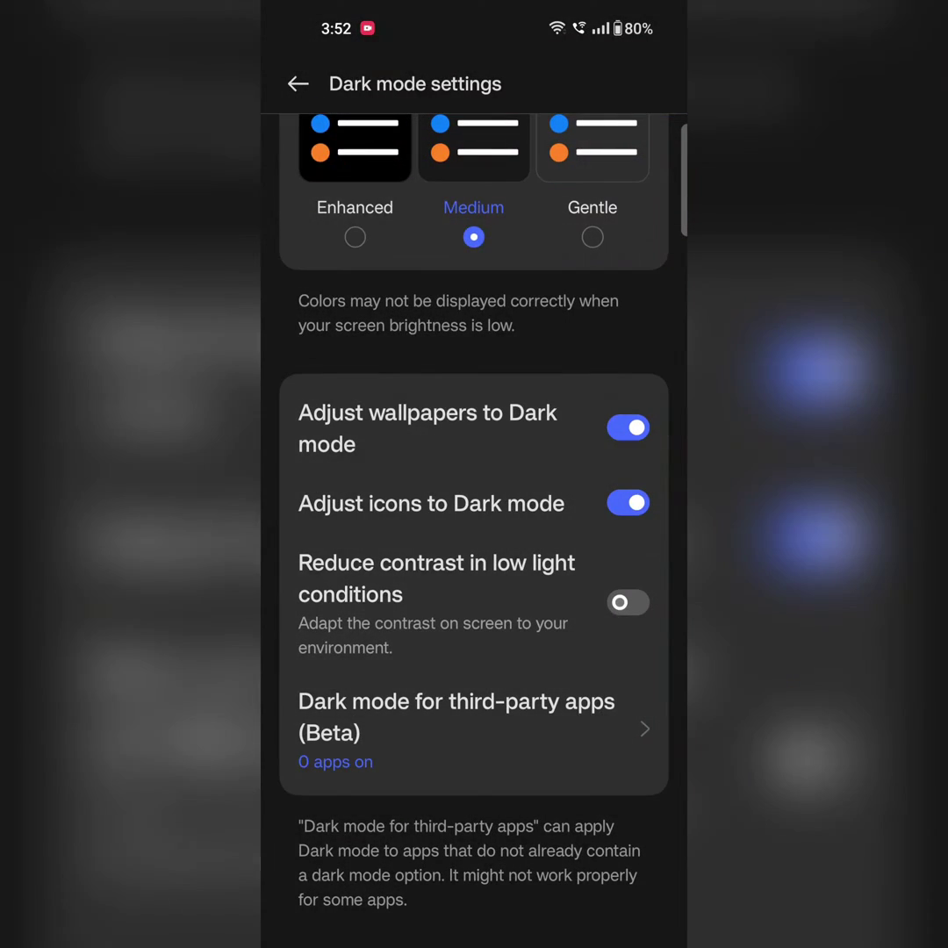
click(644, 728)
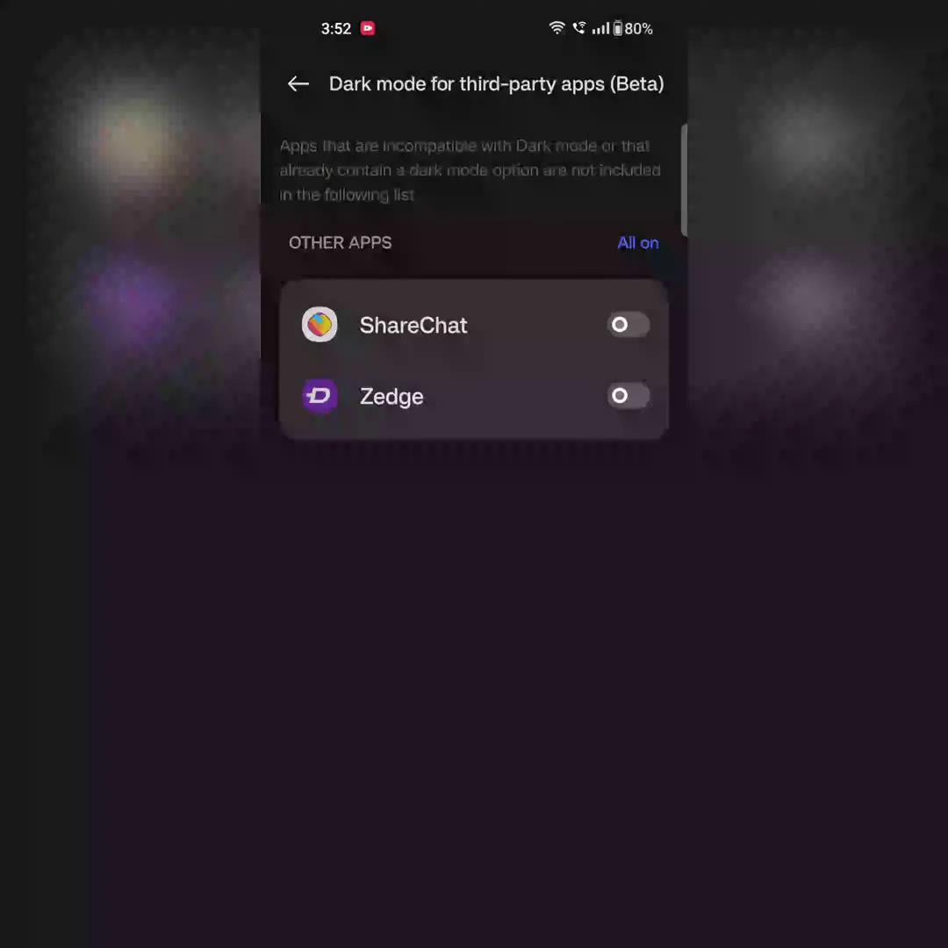
Step: Enable dark mode for ShareChat and Zedge, hiding the future warning, then turn both off
click(628, 325)
click(317, 541)
click(579, 592)
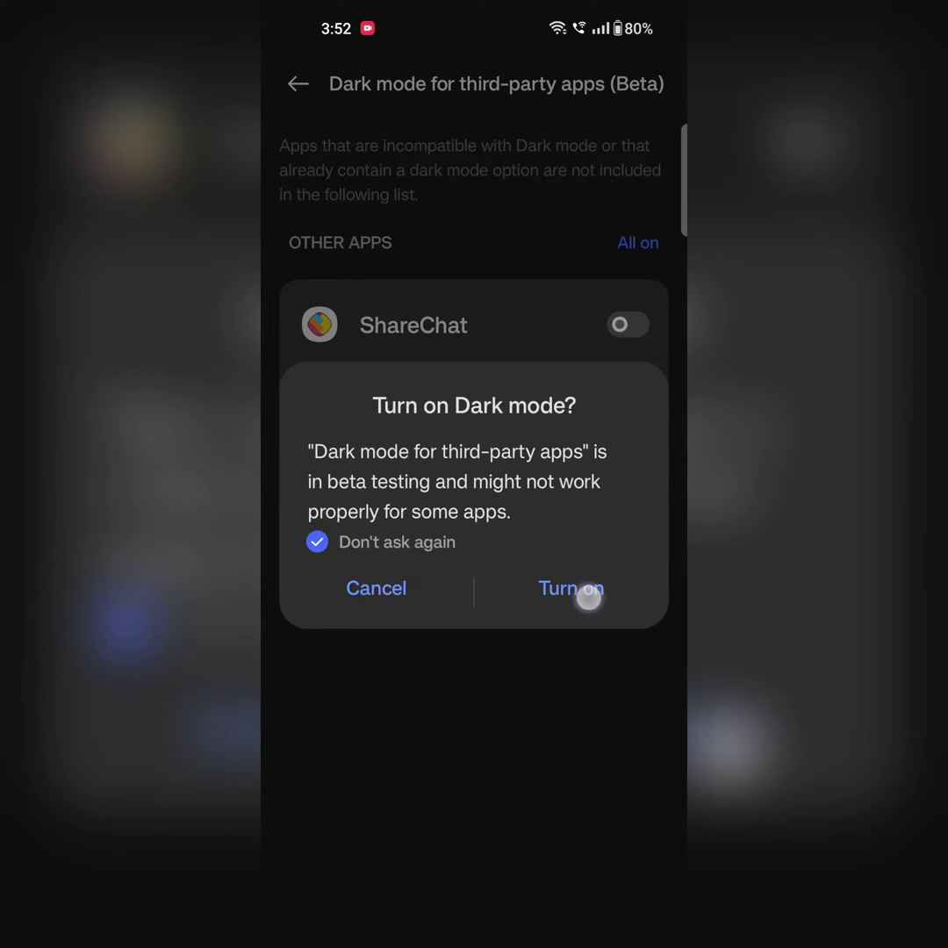
click(628, 396)
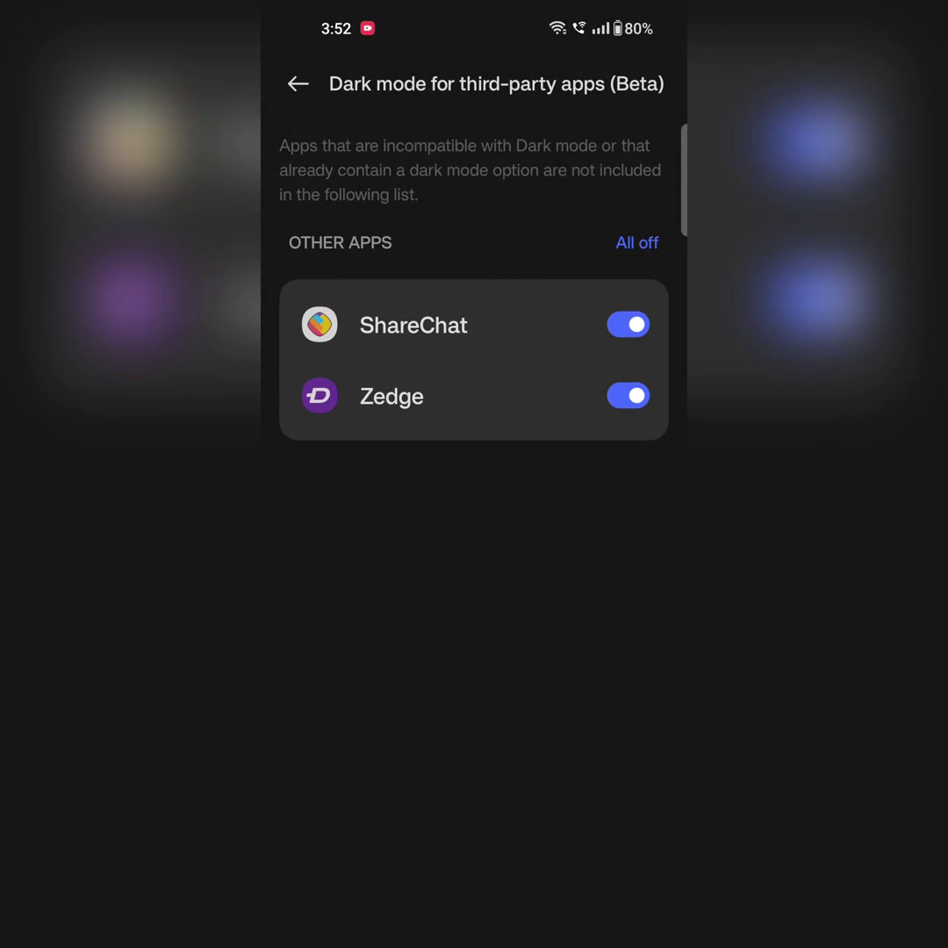
click(627, 325)
click(628, 396)
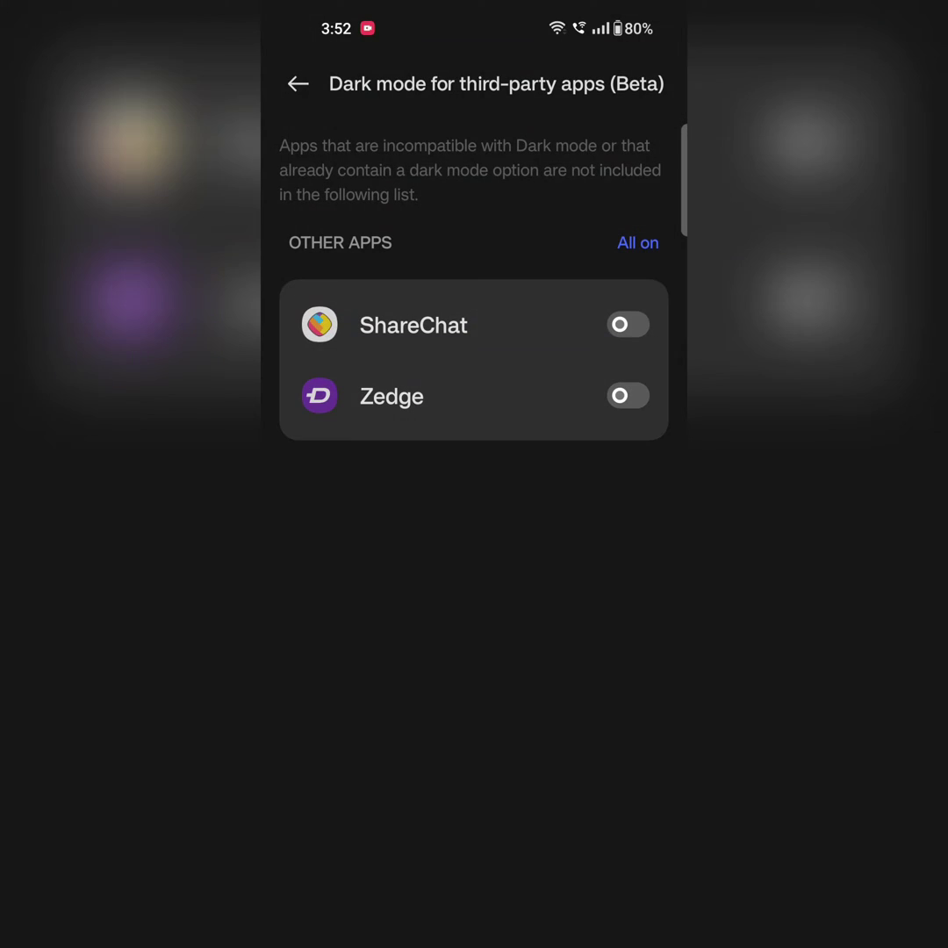
click(298, 83)
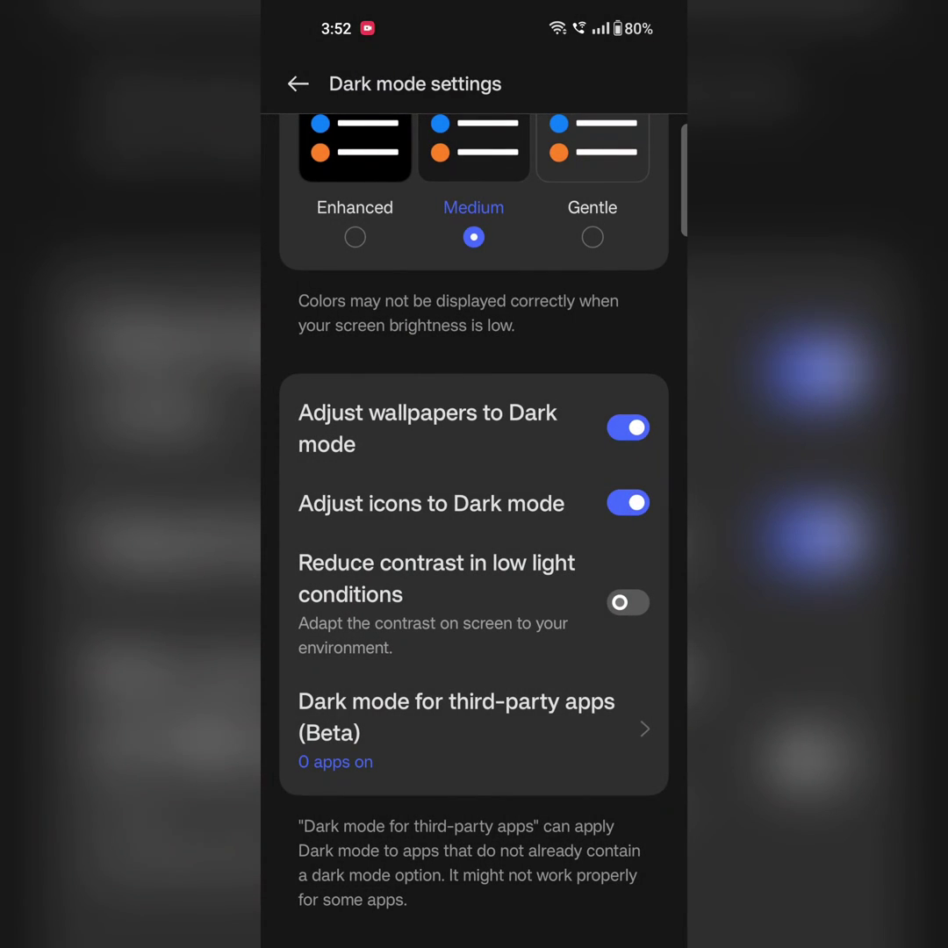
Step: From the home screen, expand Quick Settings and toggle the Dark mode tile off and on
drag(263, 458, 359, 458)
drag(474, 939, 474, 701)
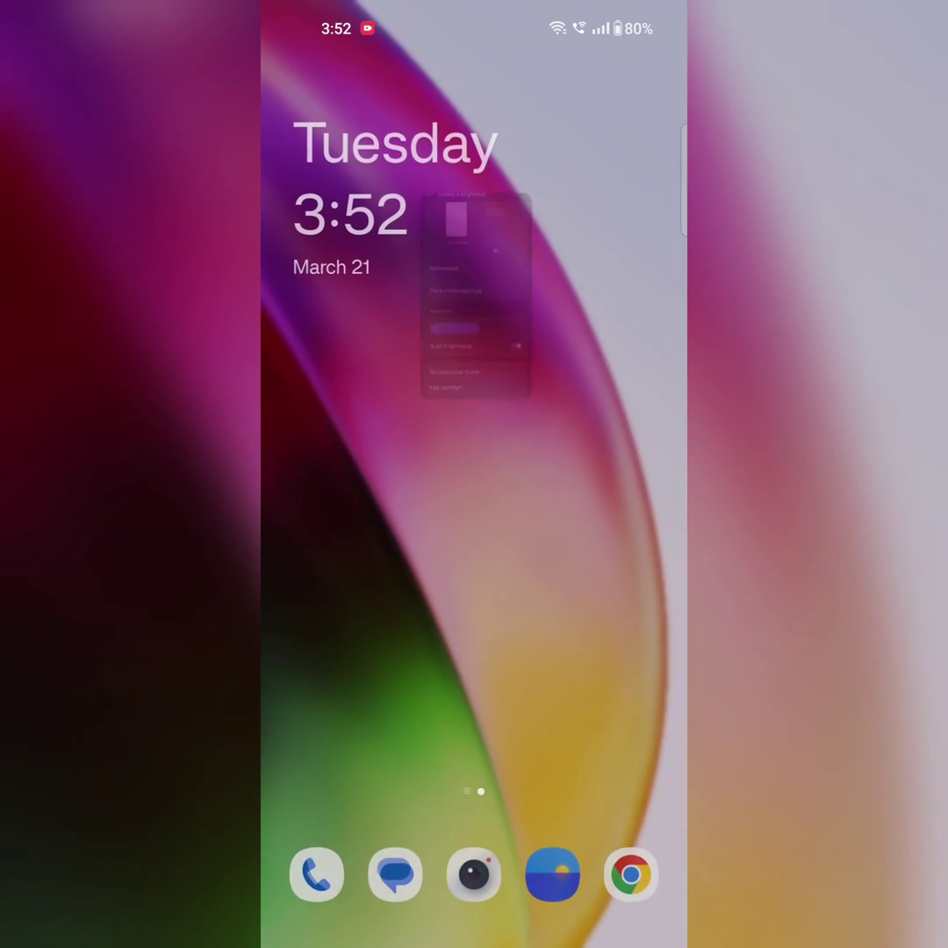
drag(568, 4, 568, 174)
drag(474, 263, 474, 658)
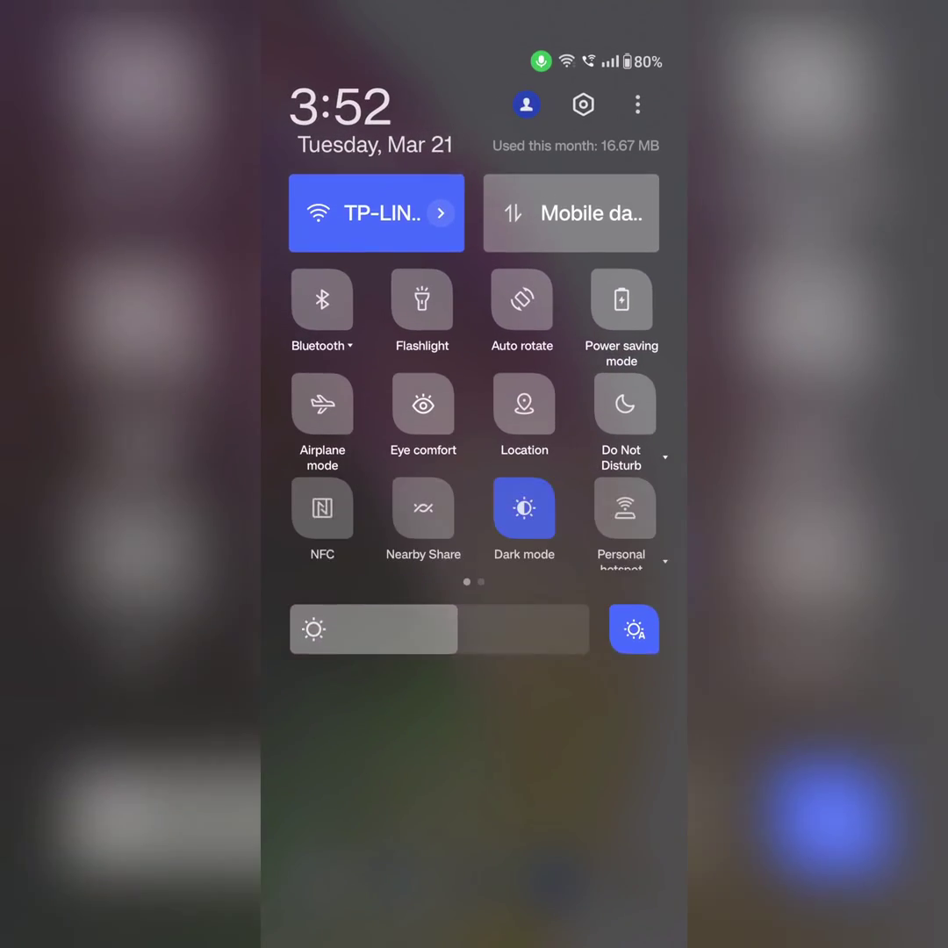
click(523, 510)
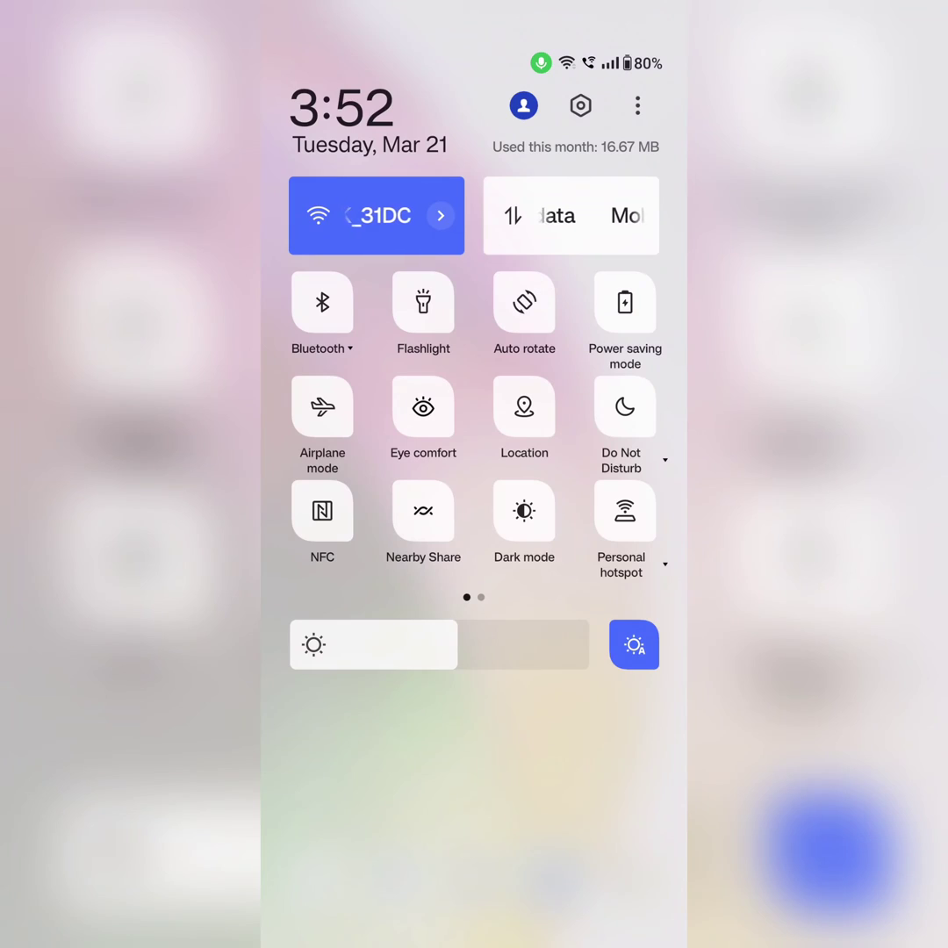
click(523, 511)
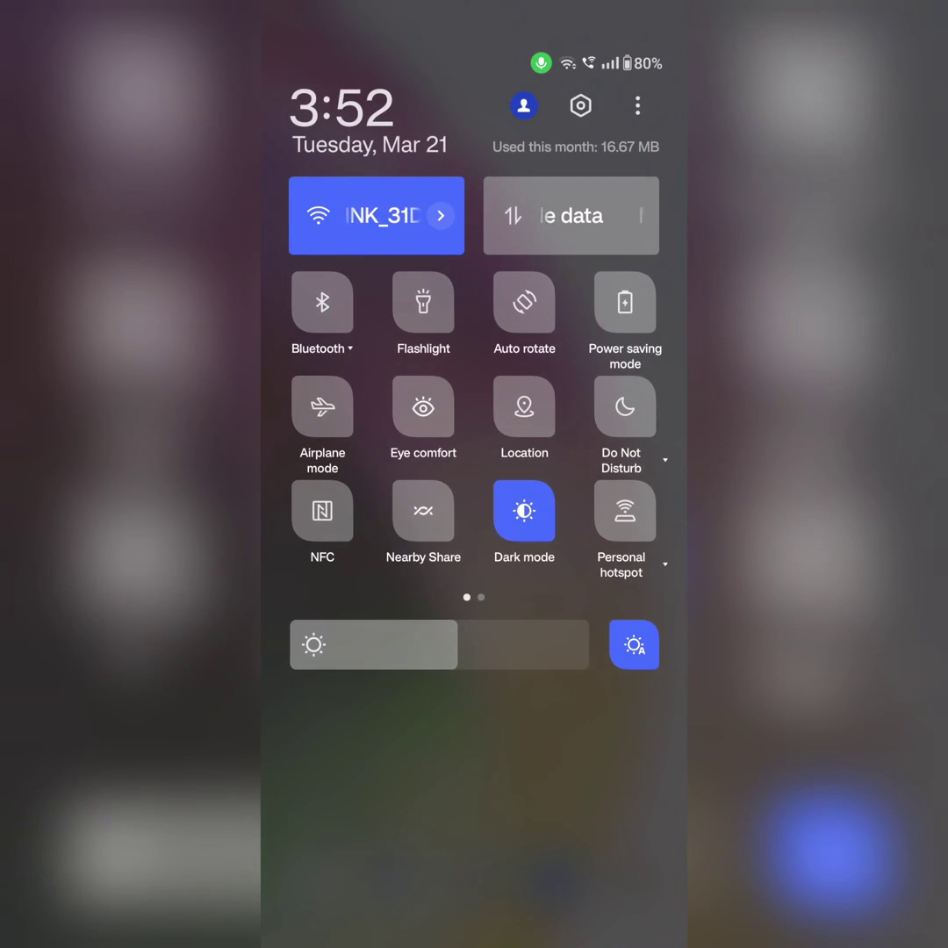